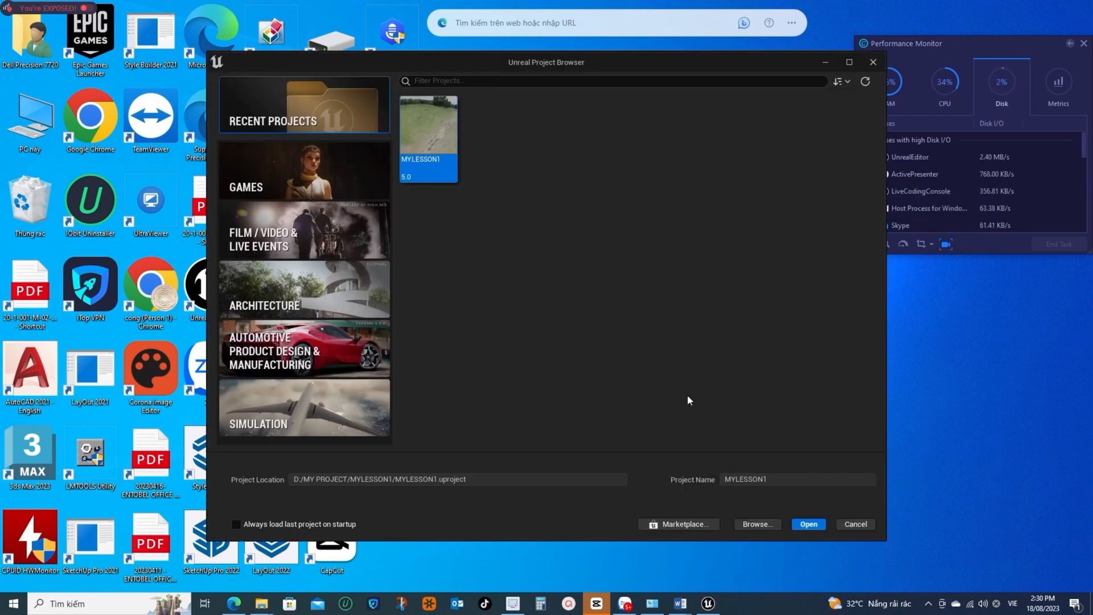
Step: Maximize the project browser and preview the Top Down and Vehicle templates among the Games templates
click(849, 62)
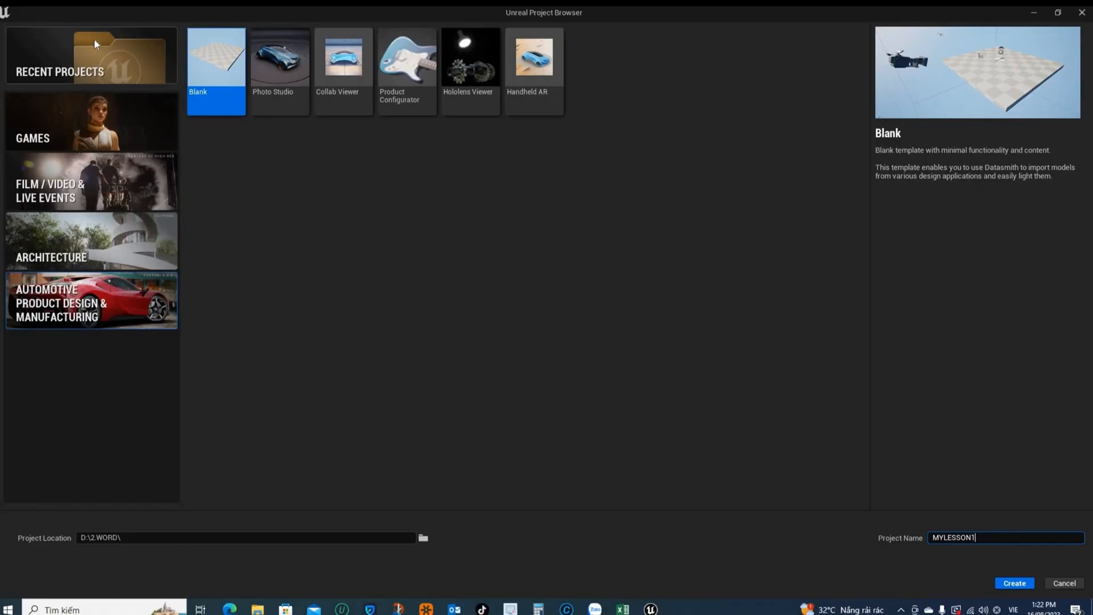
click(109, 115)
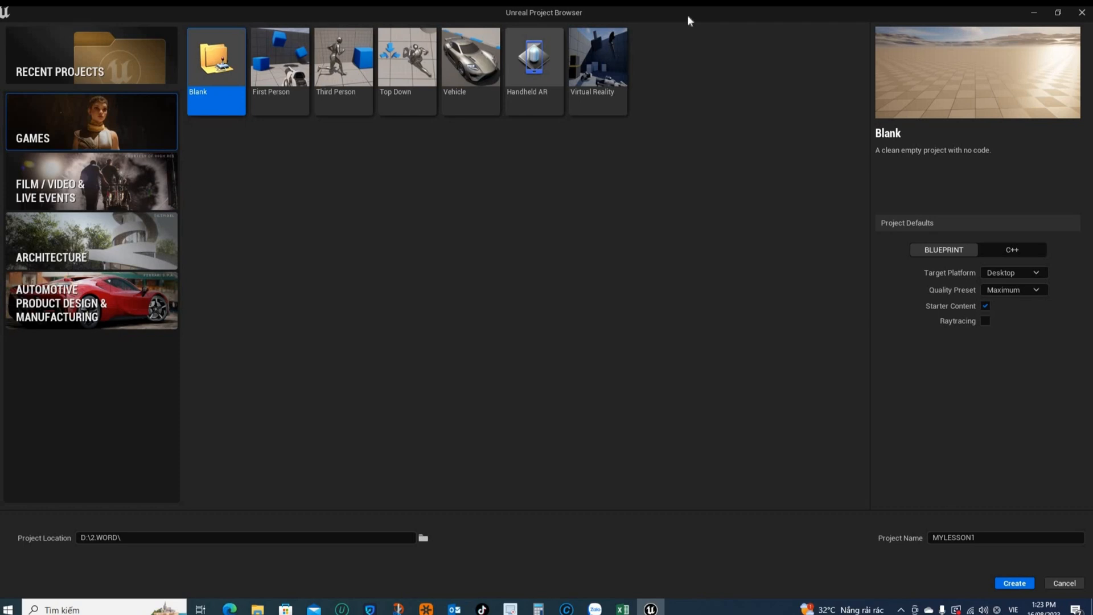
click(415, 88)
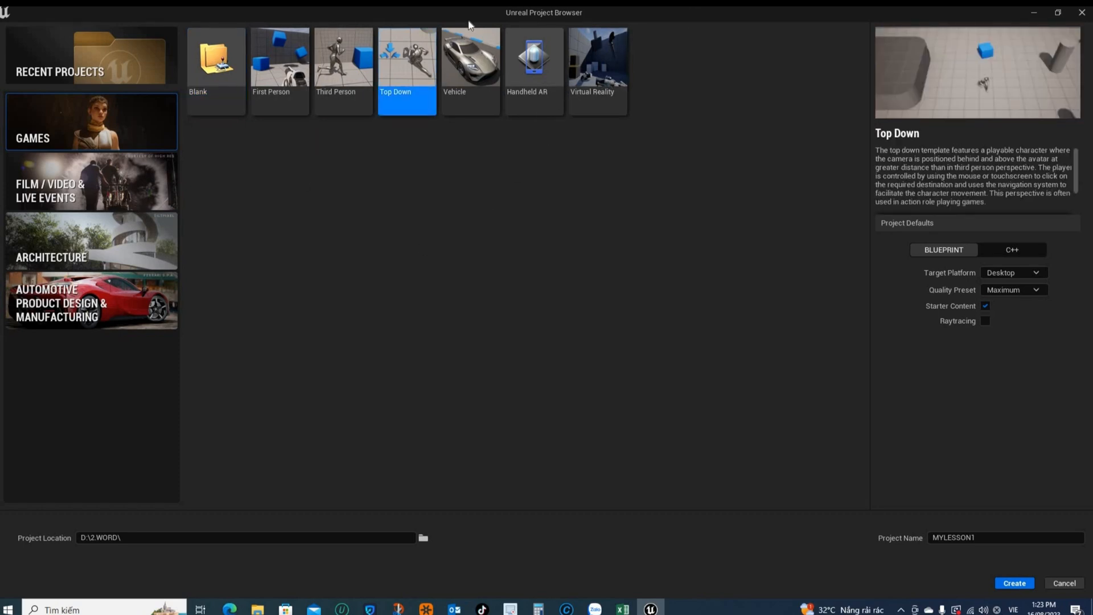
click(470, 63)
Step: Create a project named MYLESSON1 from the Blank Architecture template, located in D:\MY PROJECT
click(91, 239)
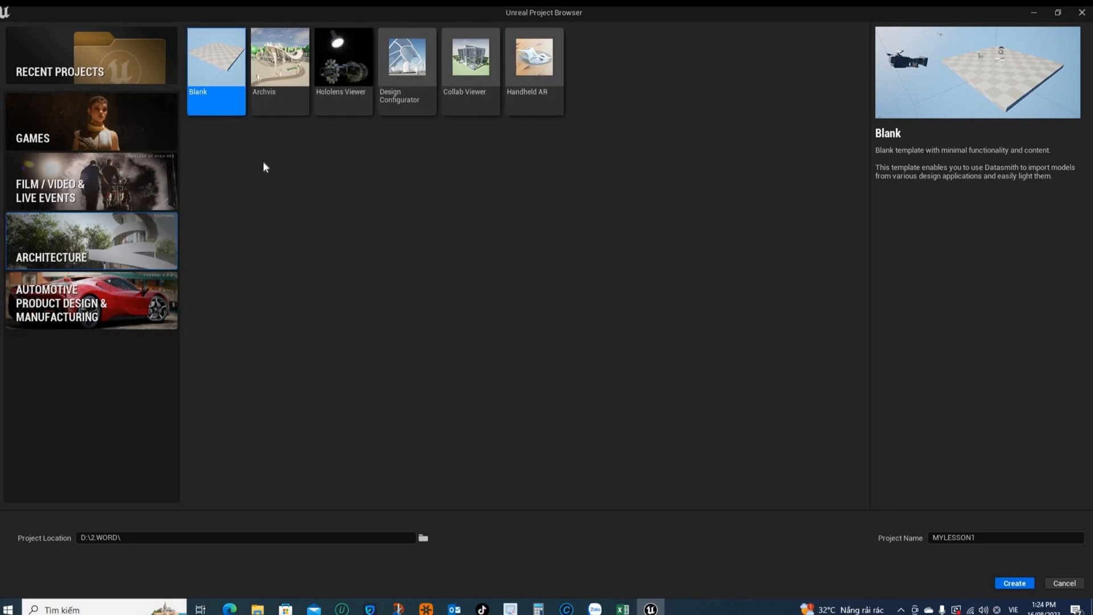
click(423, 538)
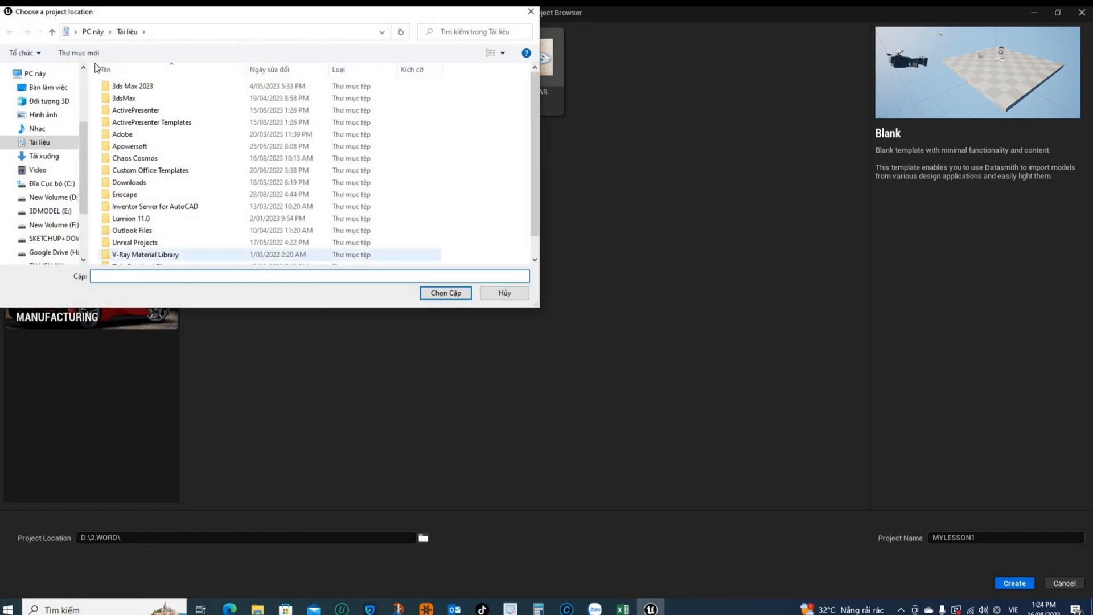
click(50, 197)
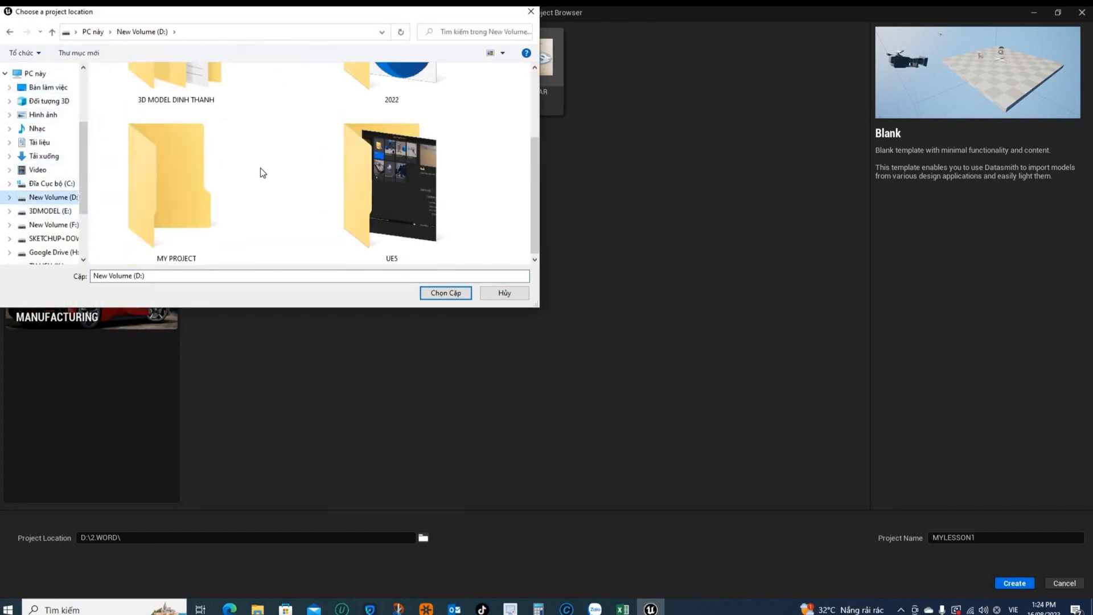
click(183, 197)
click(468, 294)
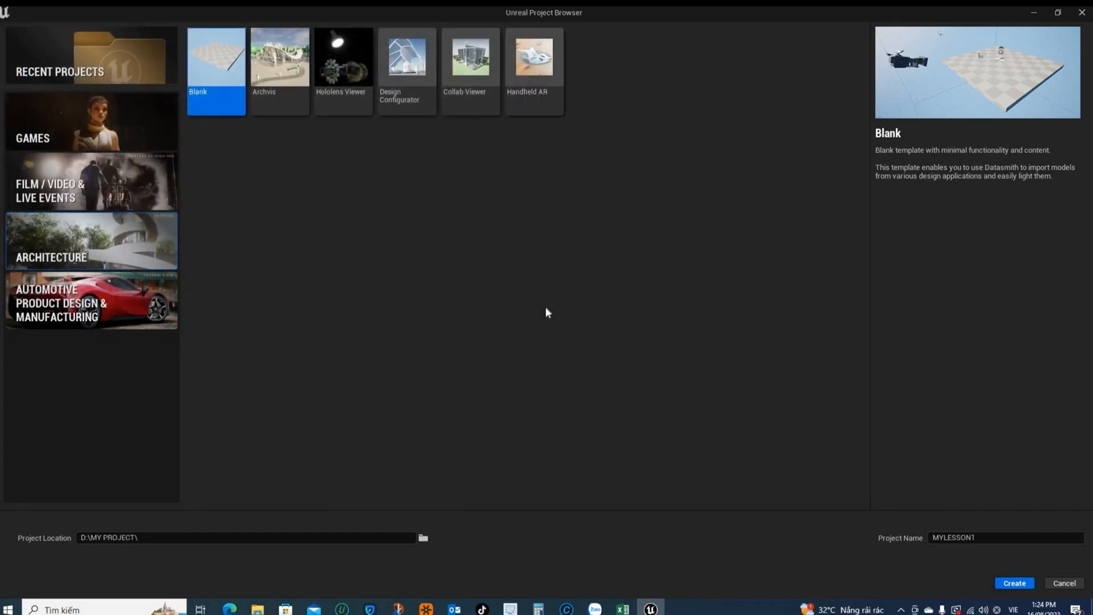
click(1071, 537)
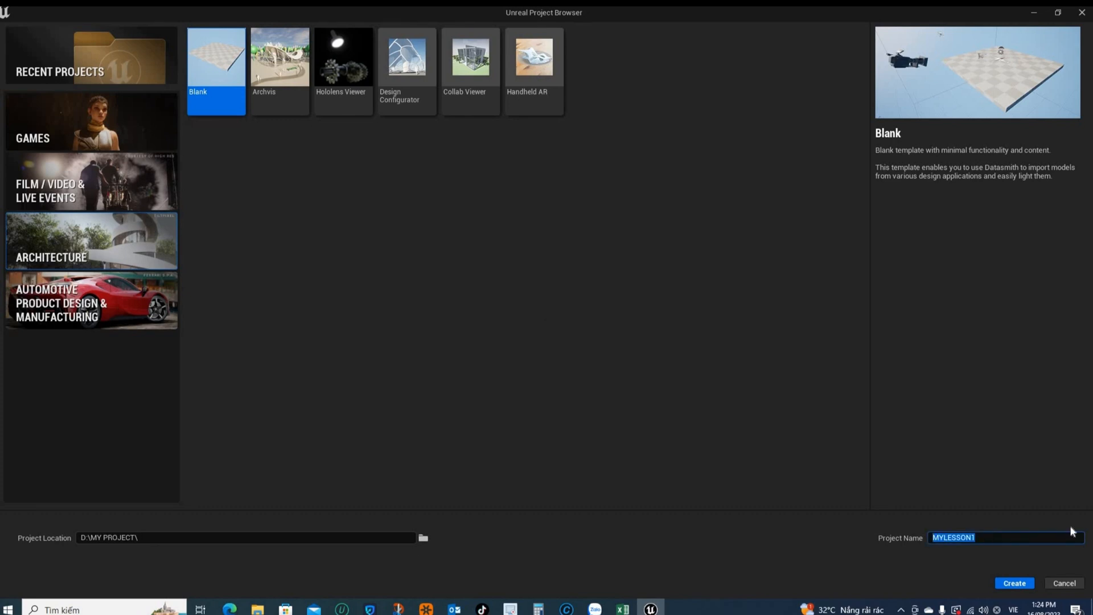
click(1014, 583)
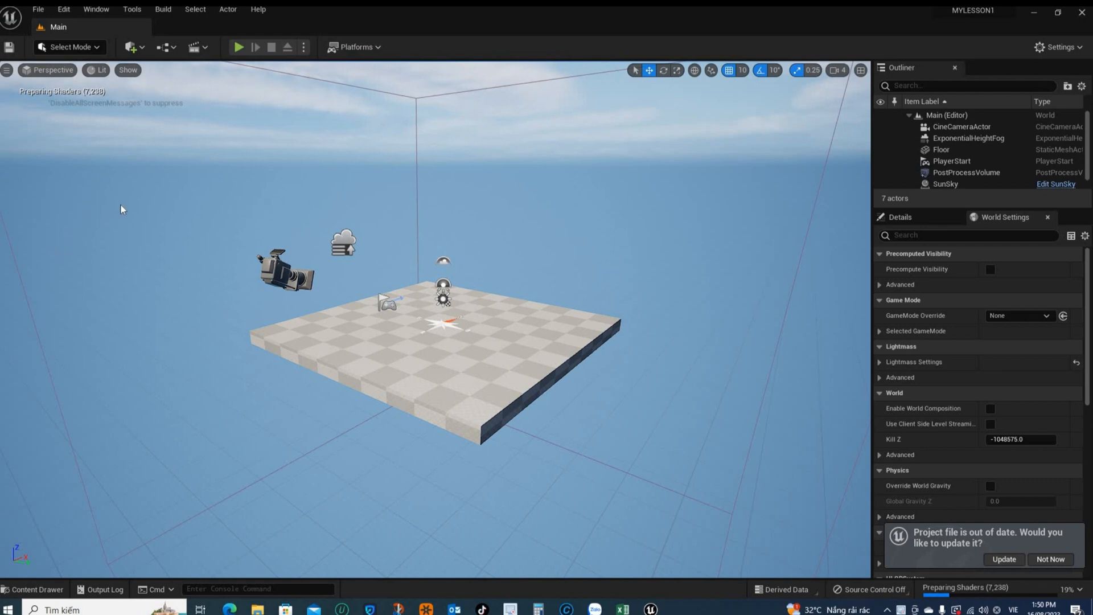
Step: Add the Place Actors panel and Content Browser 1 to the editor layout
mouse_move(479, 330)
middle_down()
mouse_move(500, 337)
mouse_move(512, 316)
mouse_move(468, 348)
middle_up()
click(142, 49)
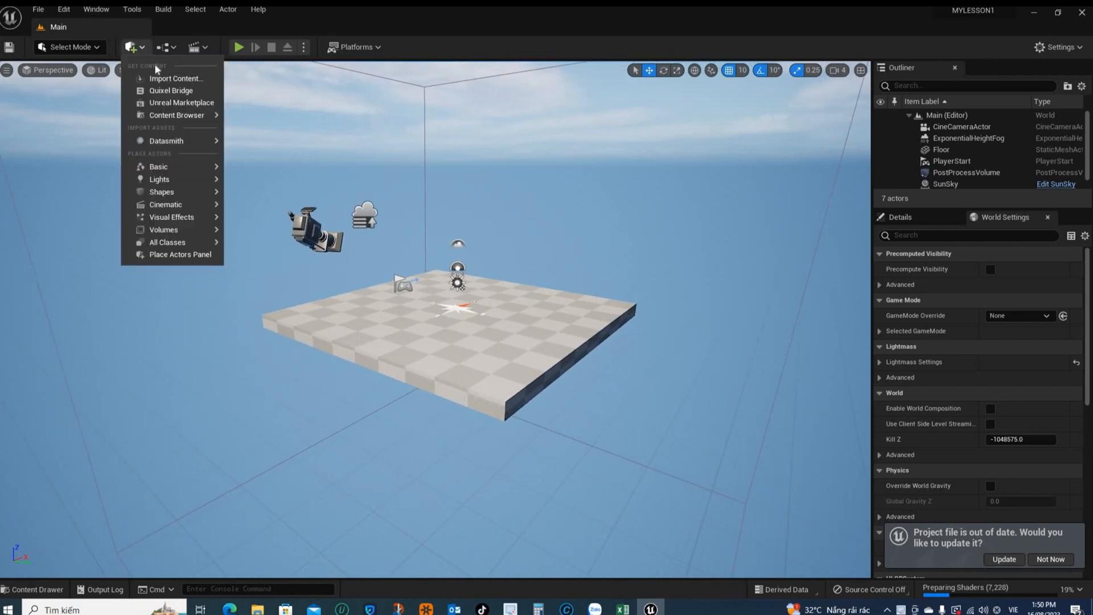
click(164, 255)
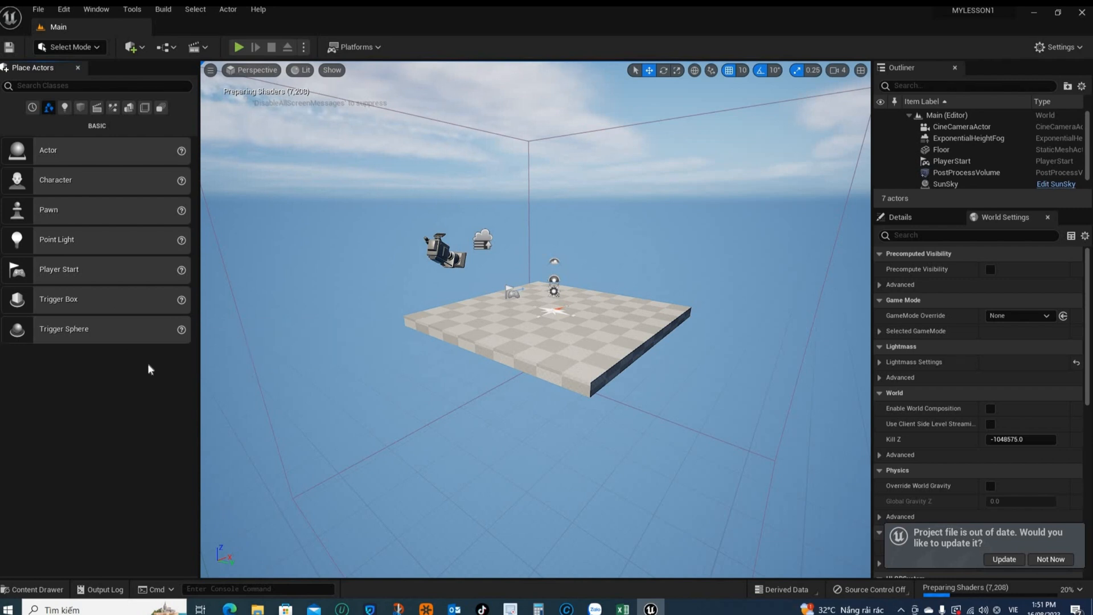
click(96, 4)
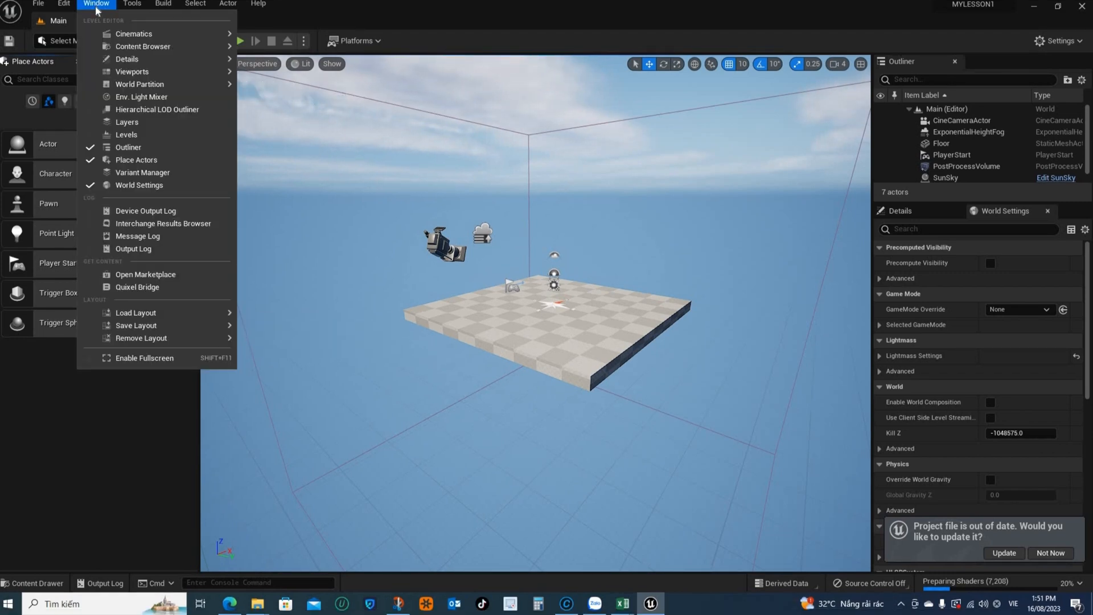
mouse_move(147, 45)
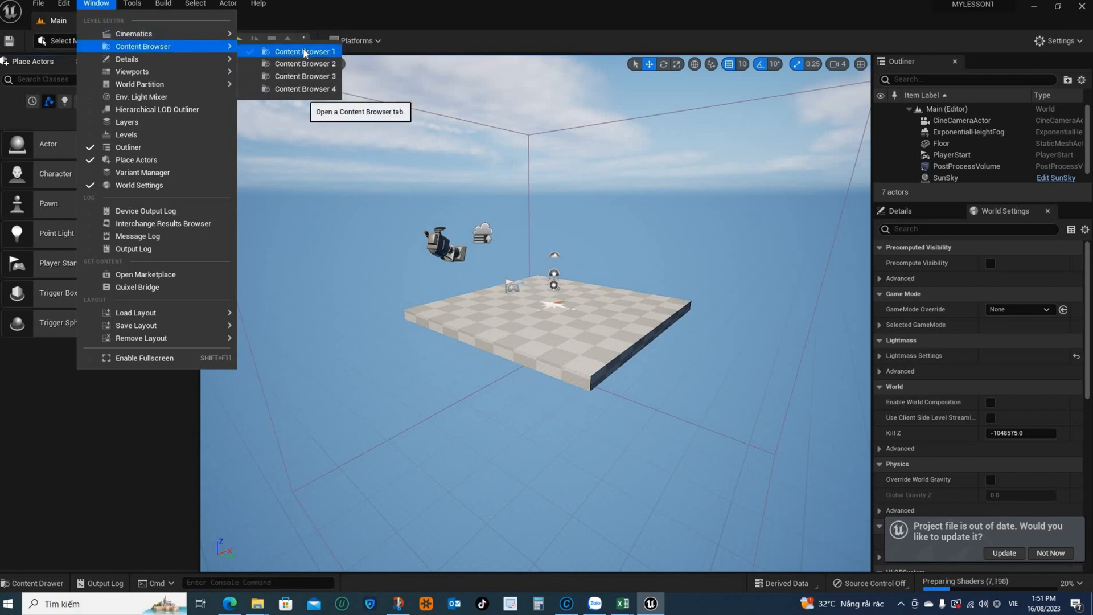
click(305, 48)
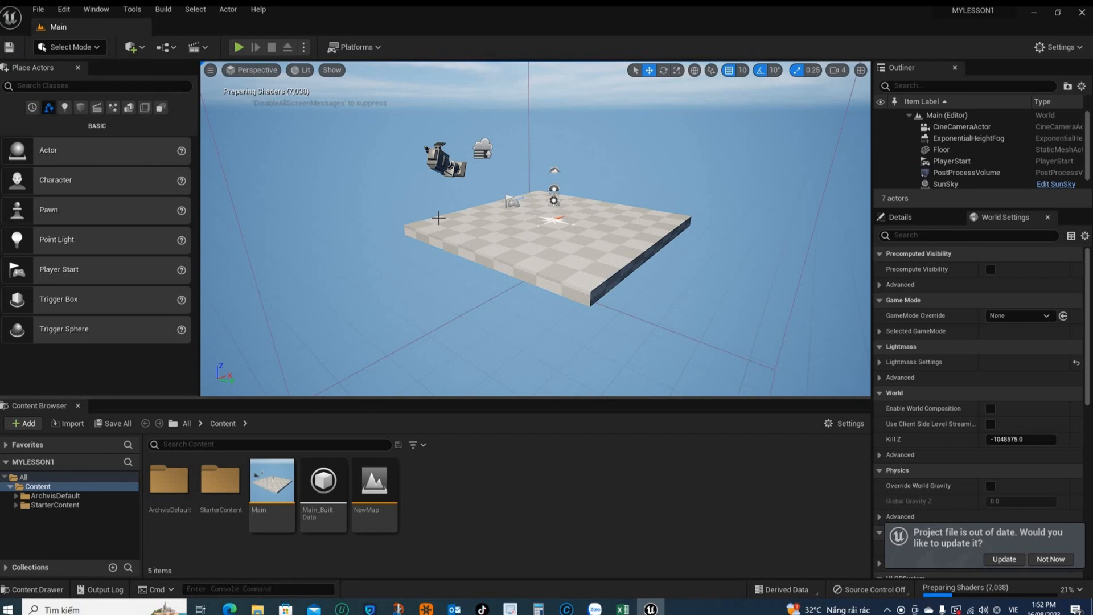
Step: Create a new level from the Empty Level template
scroll(519, 249, up, 4)
middle_drag(568, 241, 616, 236)
scroll(568, 241, up, 2)
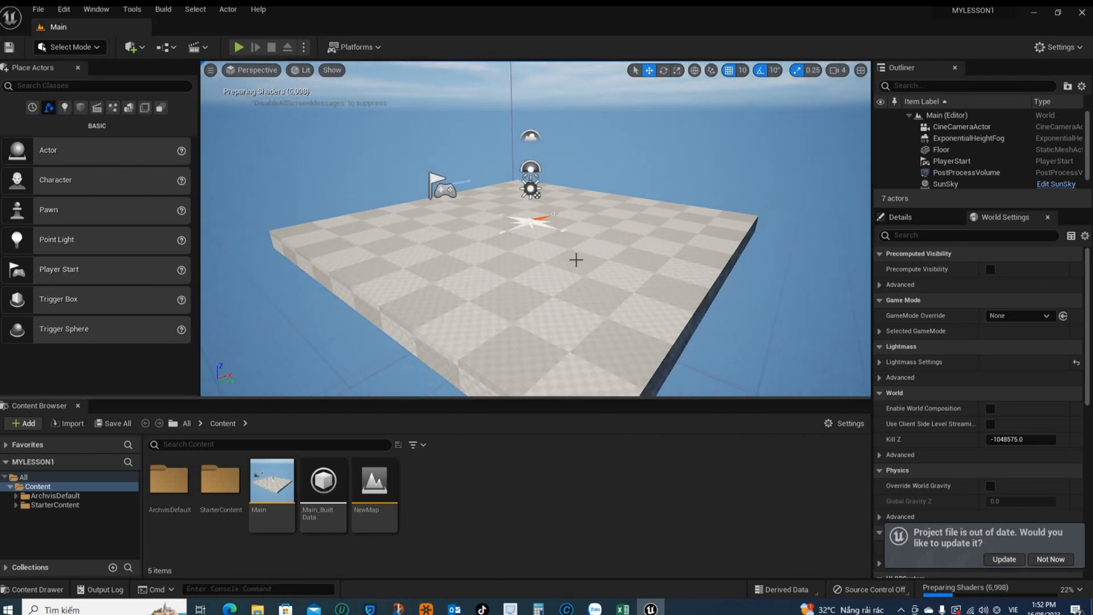
scroll(576, 259, up, 2)
click(38, 9)
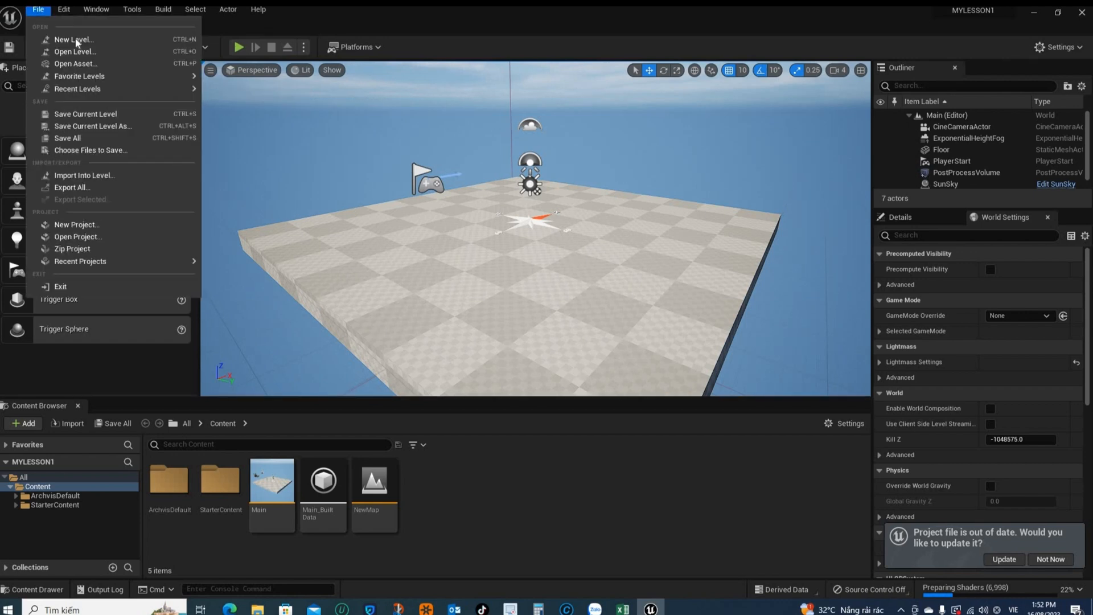
click(78, 40)
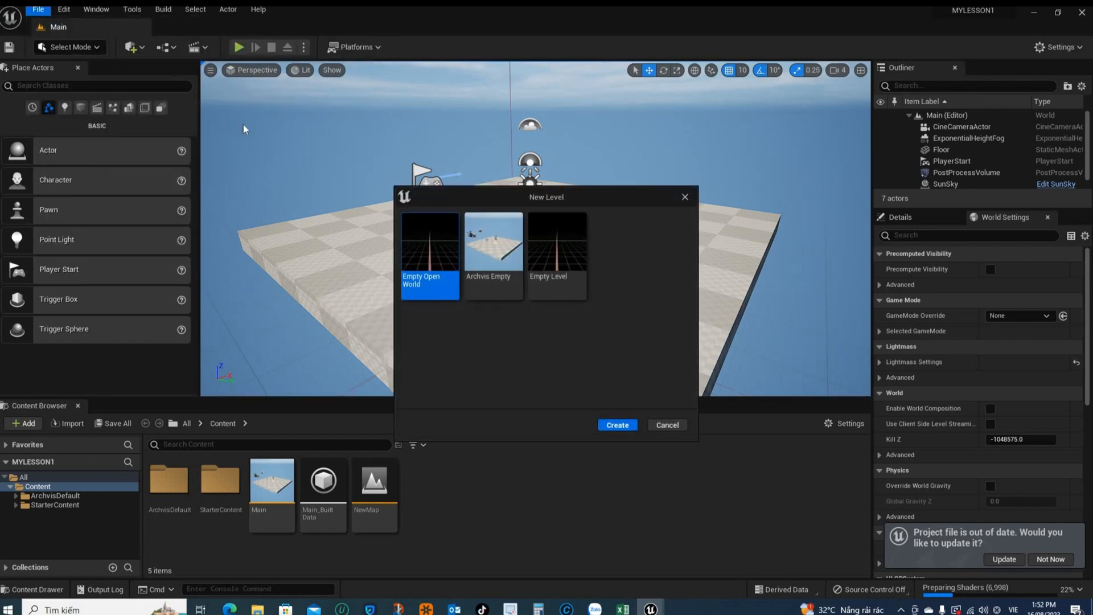
click(555, 259)
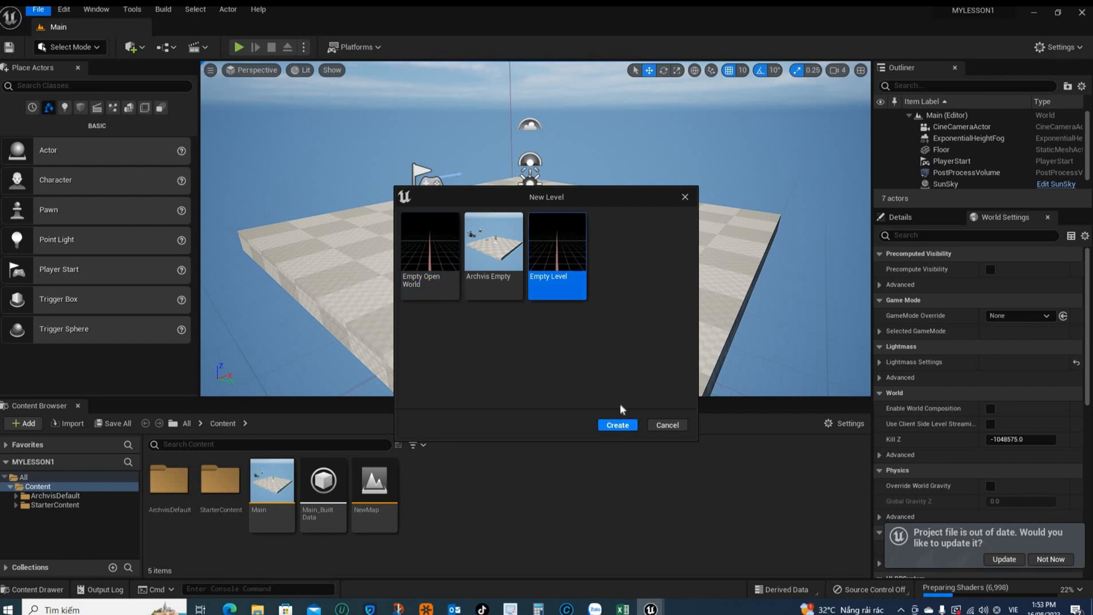
click(617, 424)
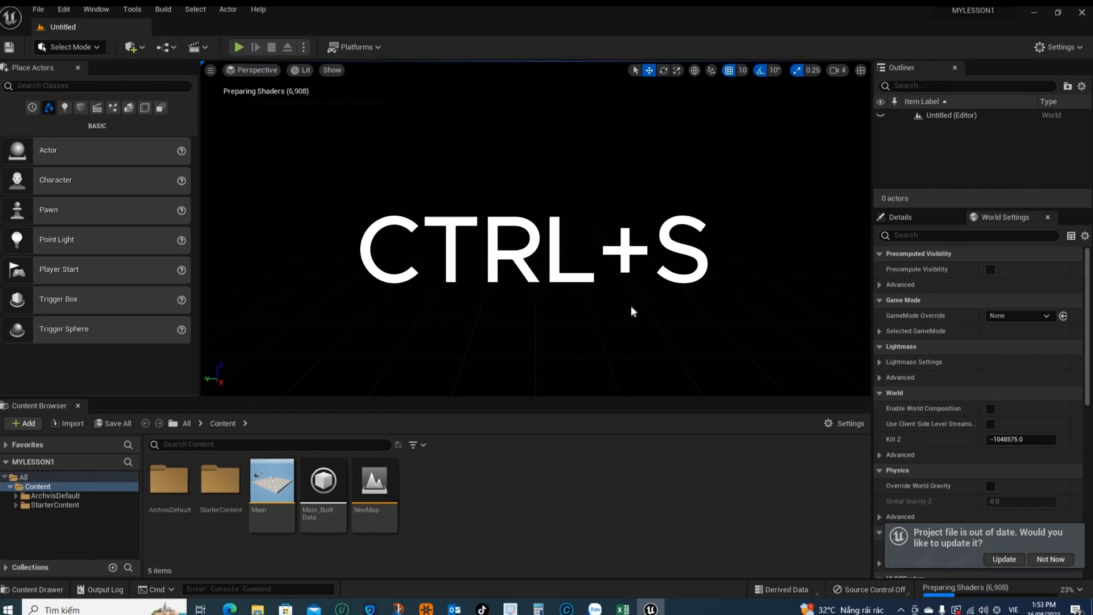
Step: Save the new level as BEDROOM in the Content folder
key(ctrl+s)
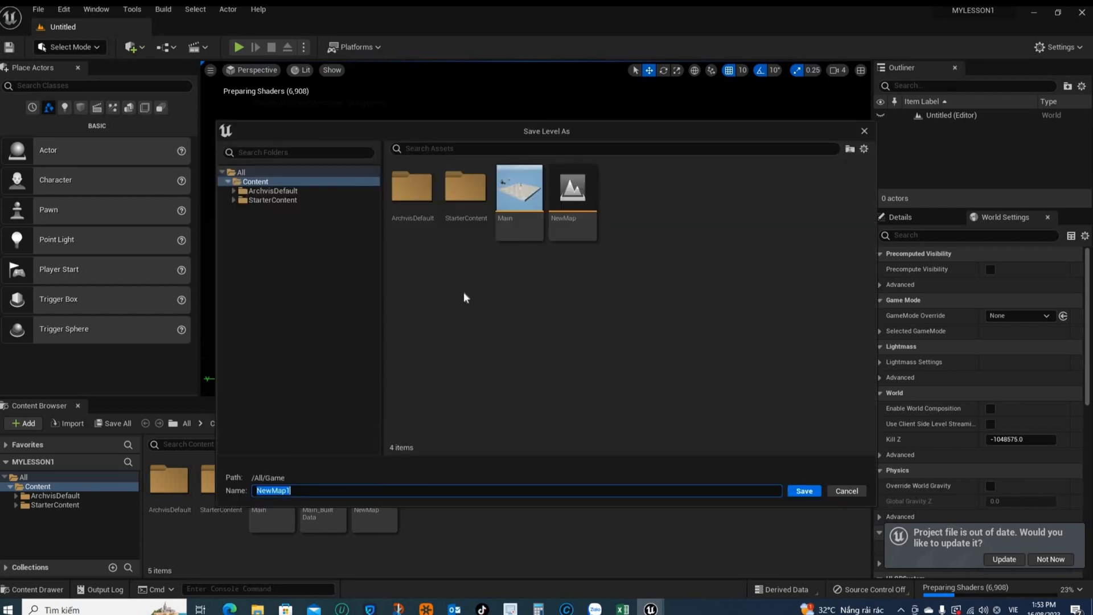
text(BEDROOM)
click(803, 490)
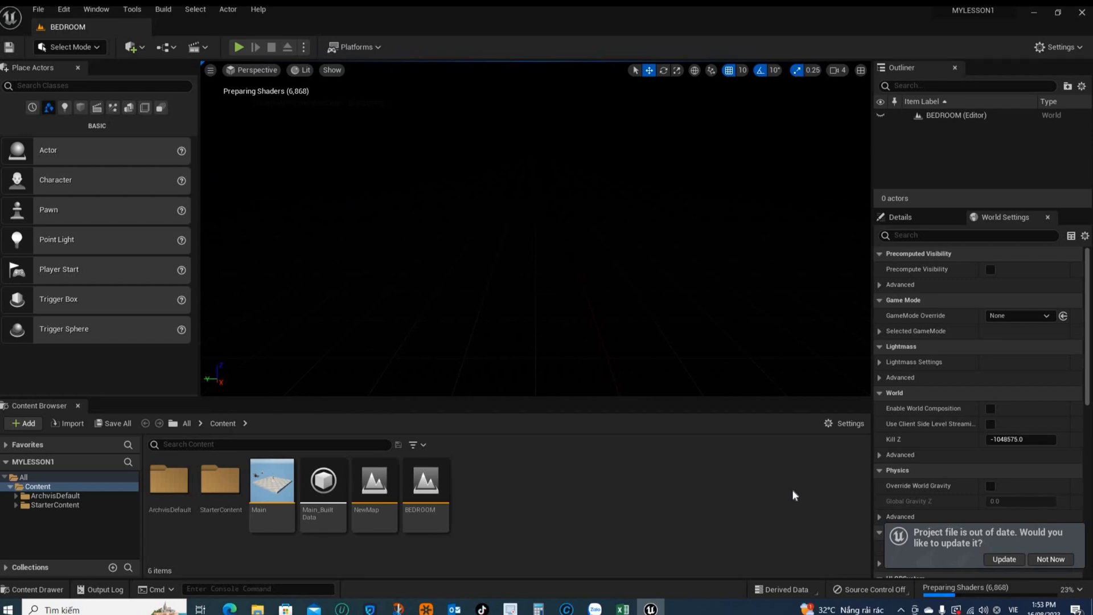
Step: Create another level from the Empty Level template and save it as BEDROOM2 in the Content folder
click(38, 10)
click(58, 36)
click(572, 232)
click(623, 425)
key(ctrl+s)
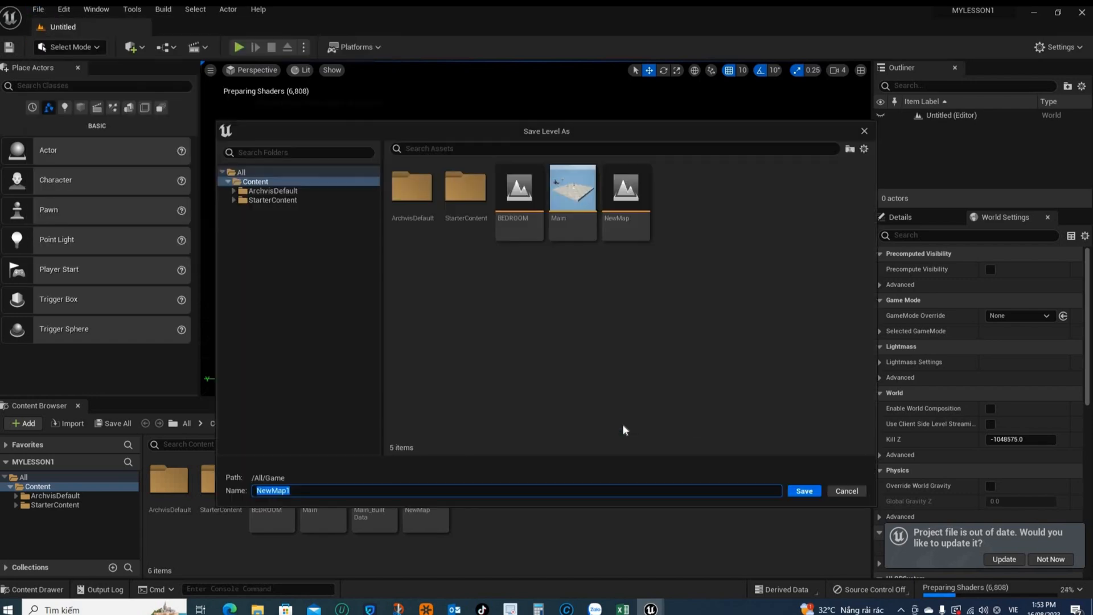
text(BEDROOM2)
click(803, 490)
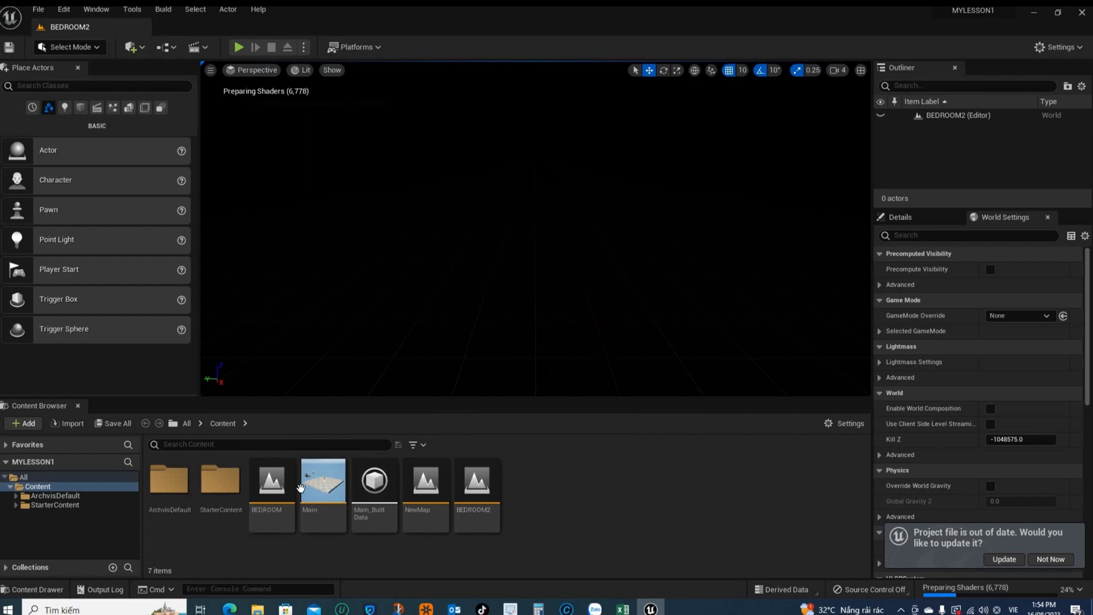
Step: Switch to the BEDROOM level and back to BEDROOM2 from the Content folder
double_click(271, 481)
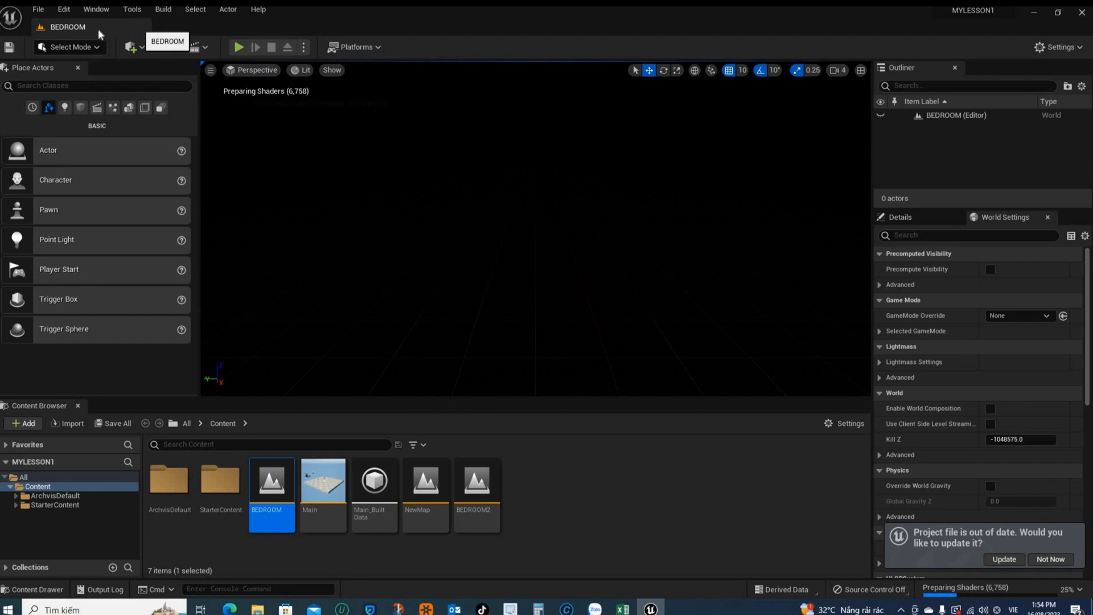
double_click(478, 481)
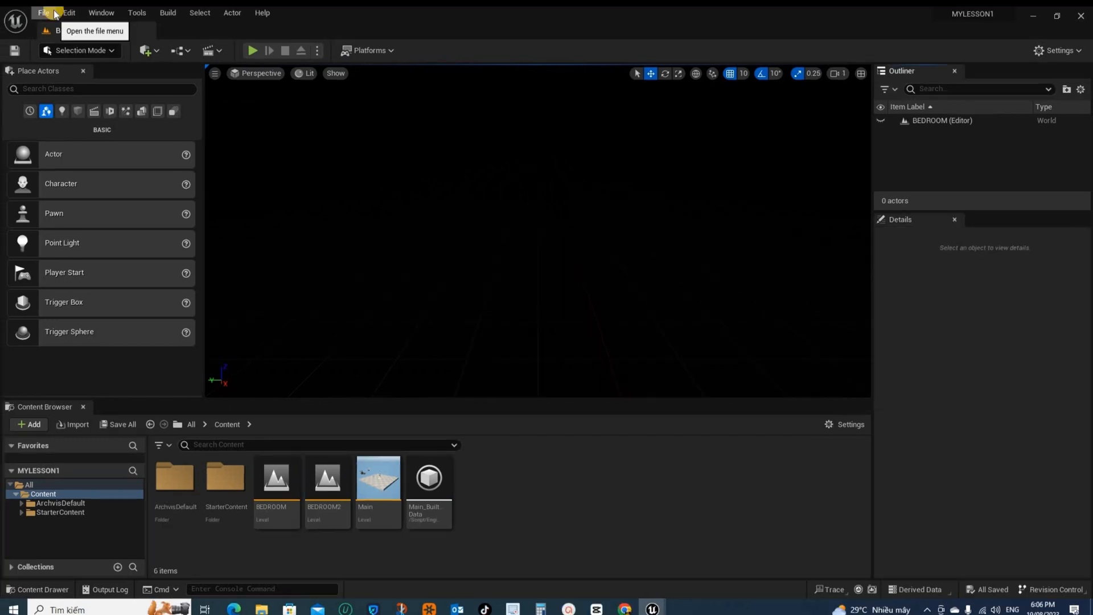
Step: Open the engine's Rendering section in the project settings and collapse all its categories
click(43, 13)
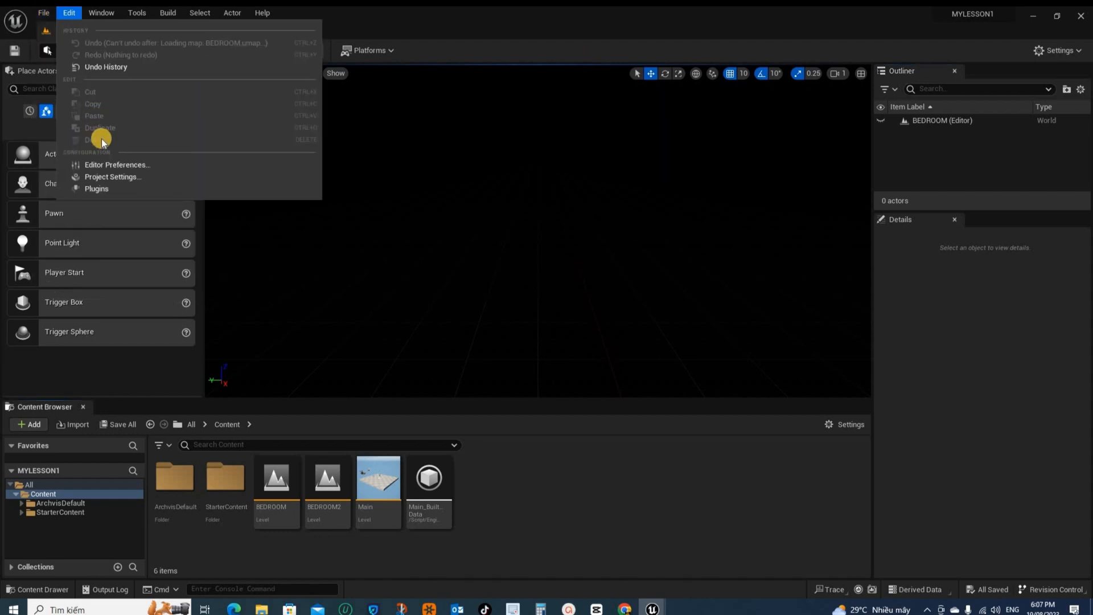
click(108, 175)
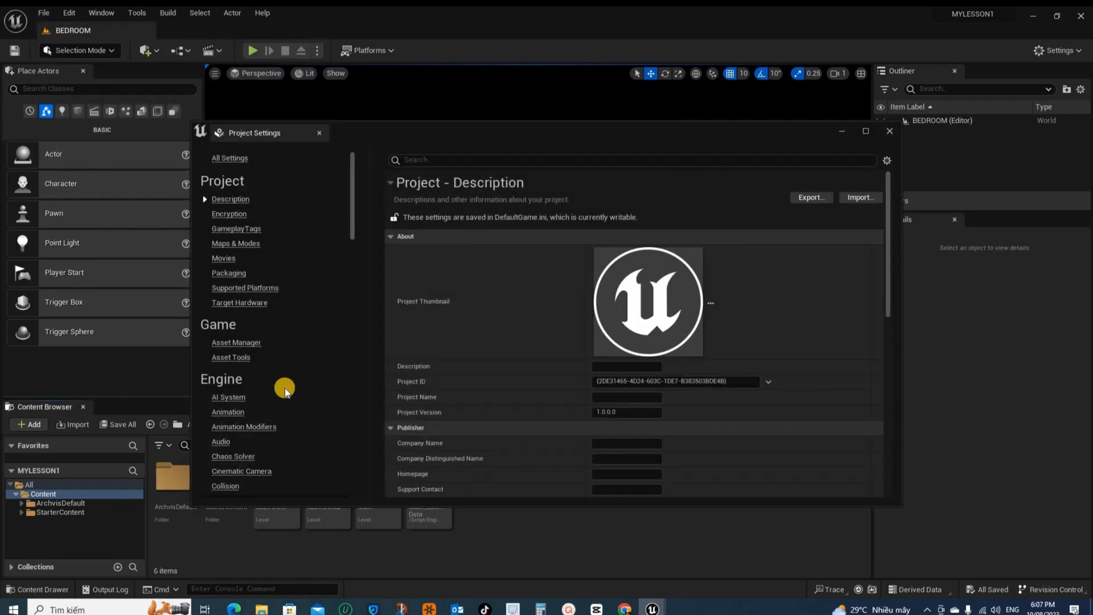
scroll(280, 390, down, 5)
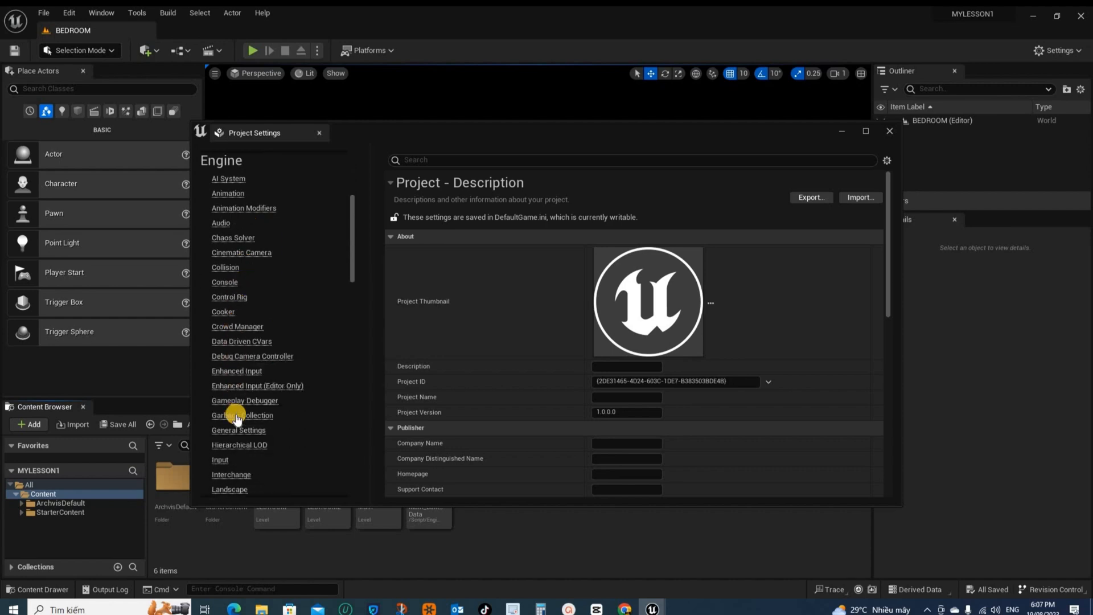
scroll(236, 418, down, 3)
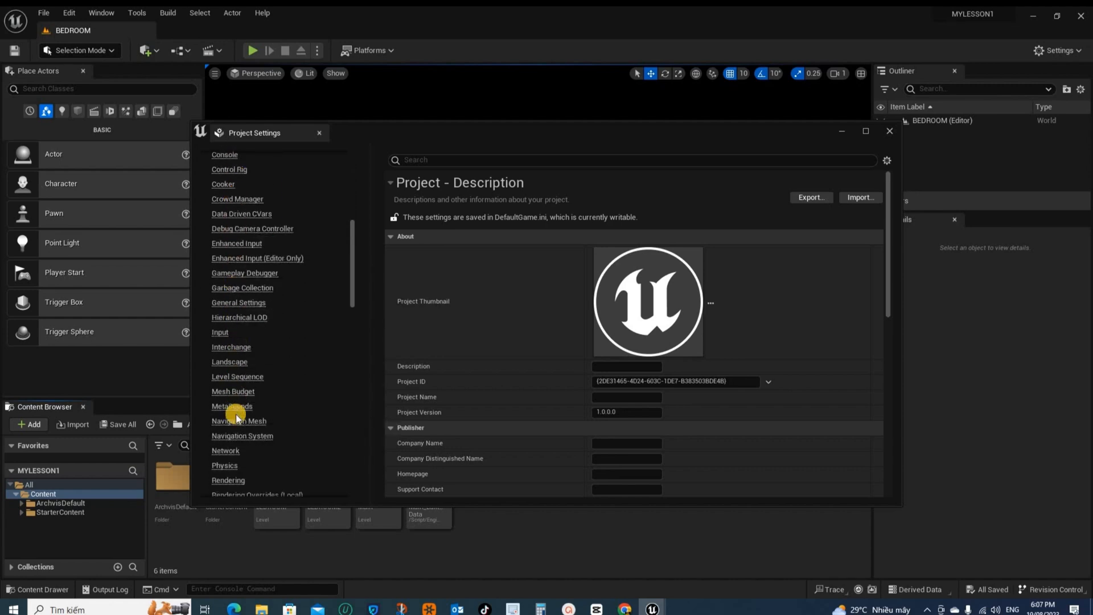
scroll(232, 424, down, 2)
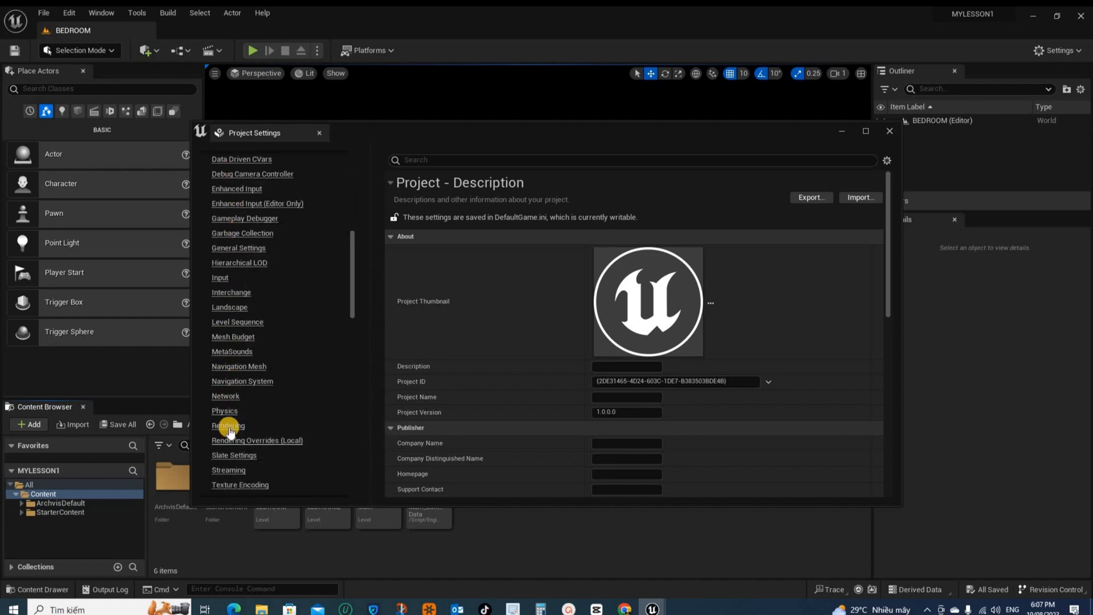
click(228, 425)
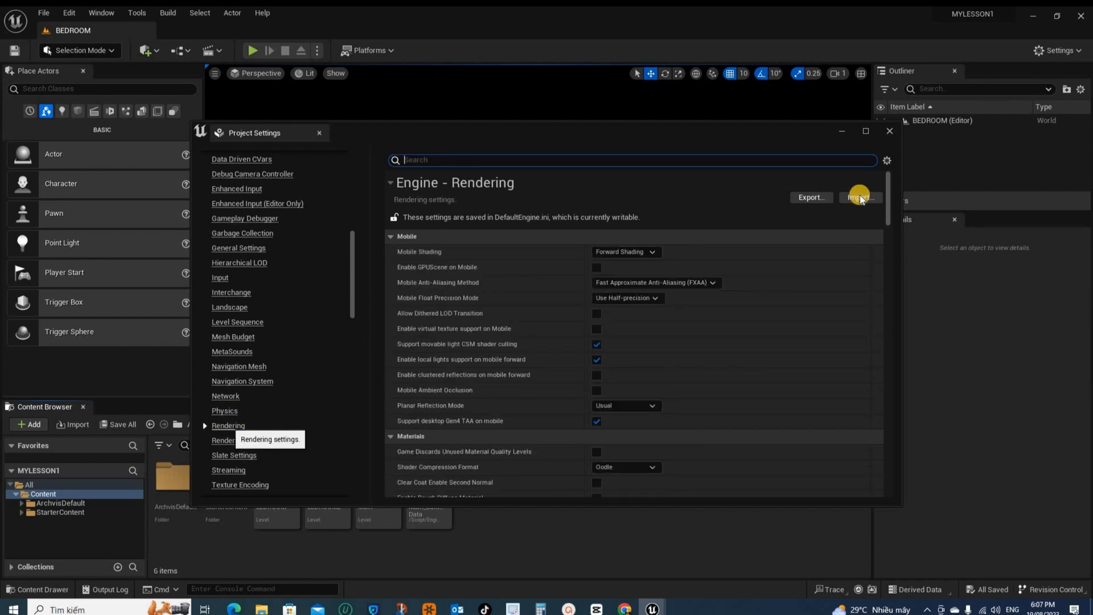
click(885, 161)
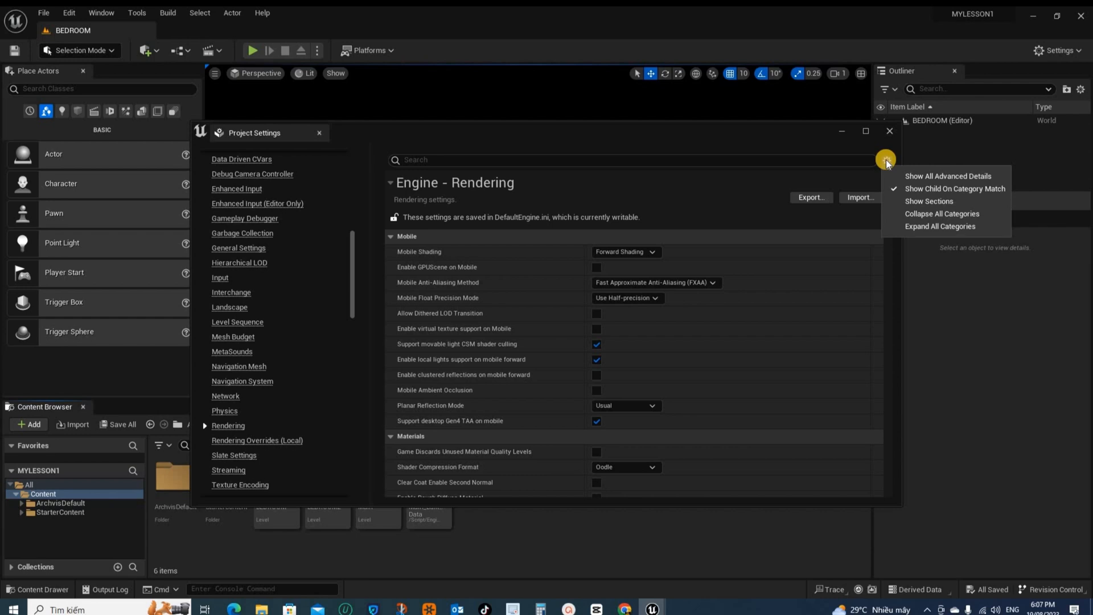
click(929, 215)
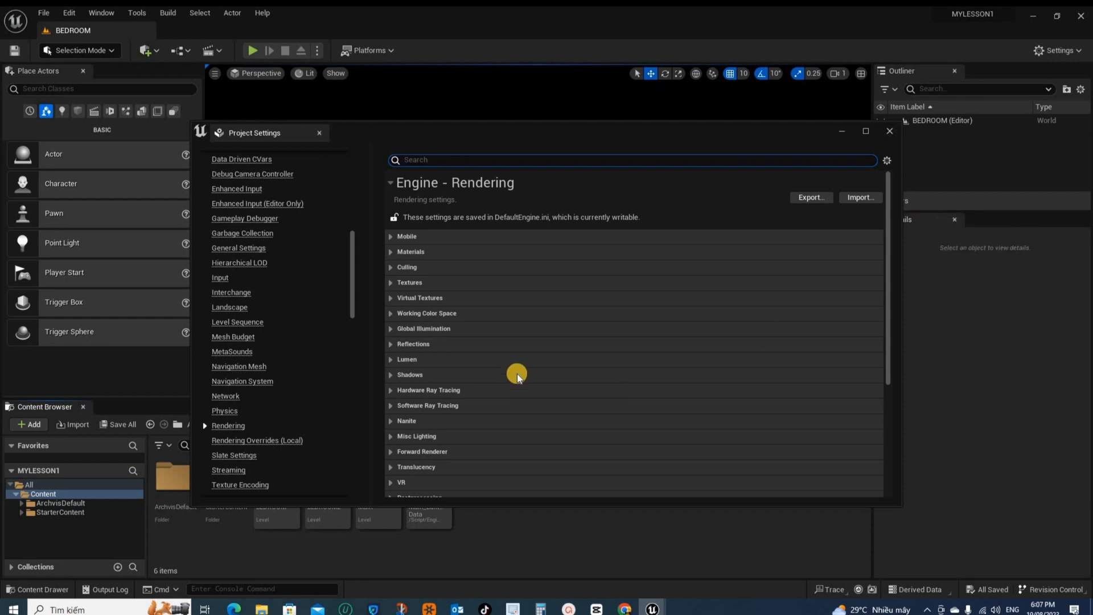
Step: Set the Dynamic Global Illumination Method to None in the Global Illumination category
click(423, 329)
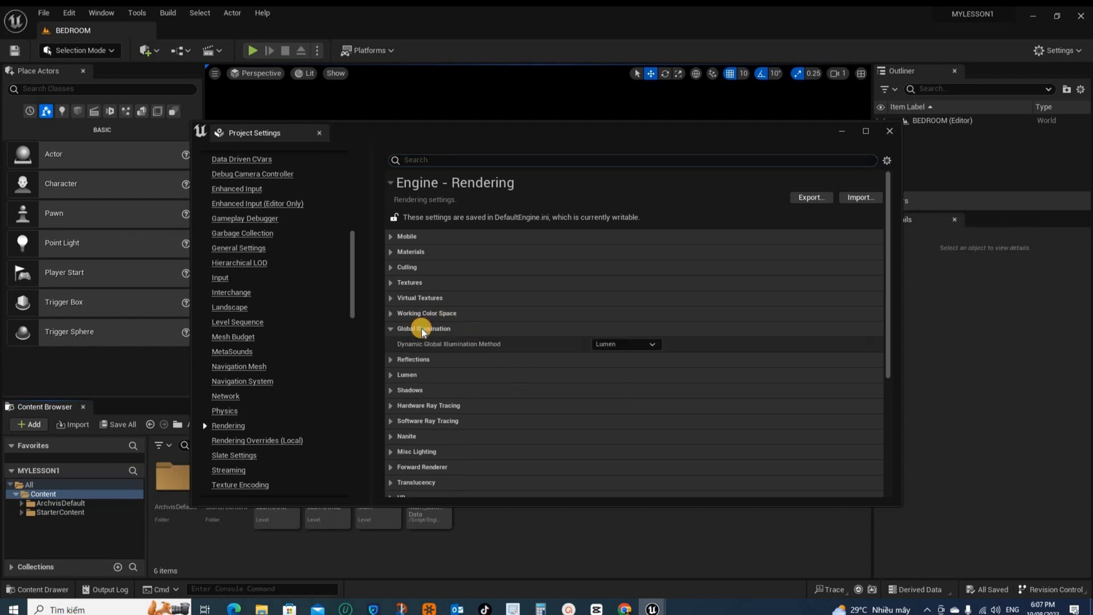
click(652, 345)
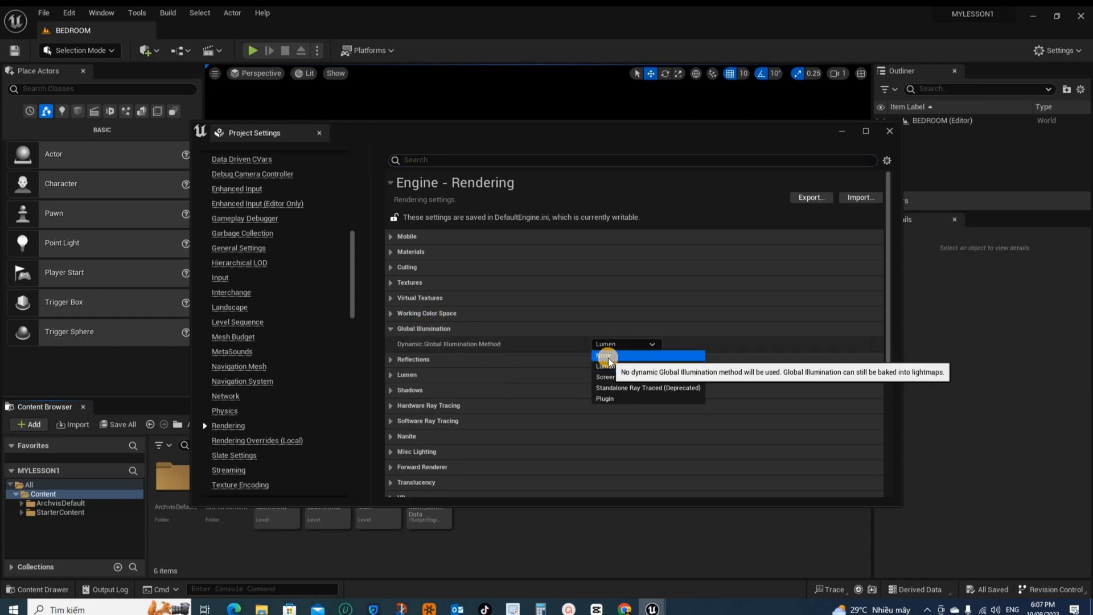
click(607, 356)
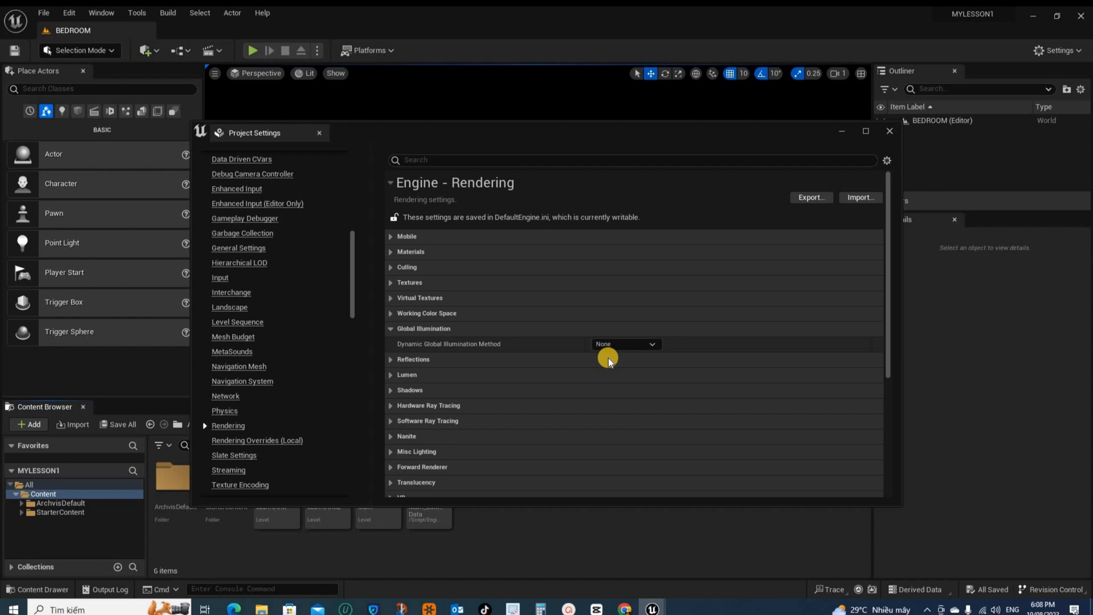
Step: Set the Reflection Capture Resolution to 256 in the Reflections category
click(608, 358)
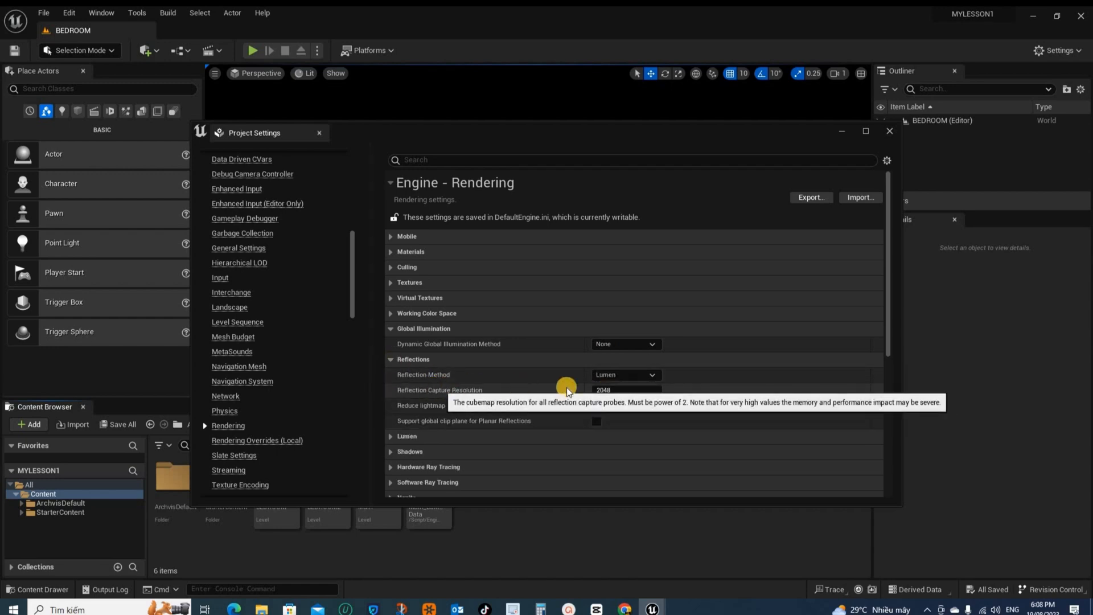
click(621, 390)
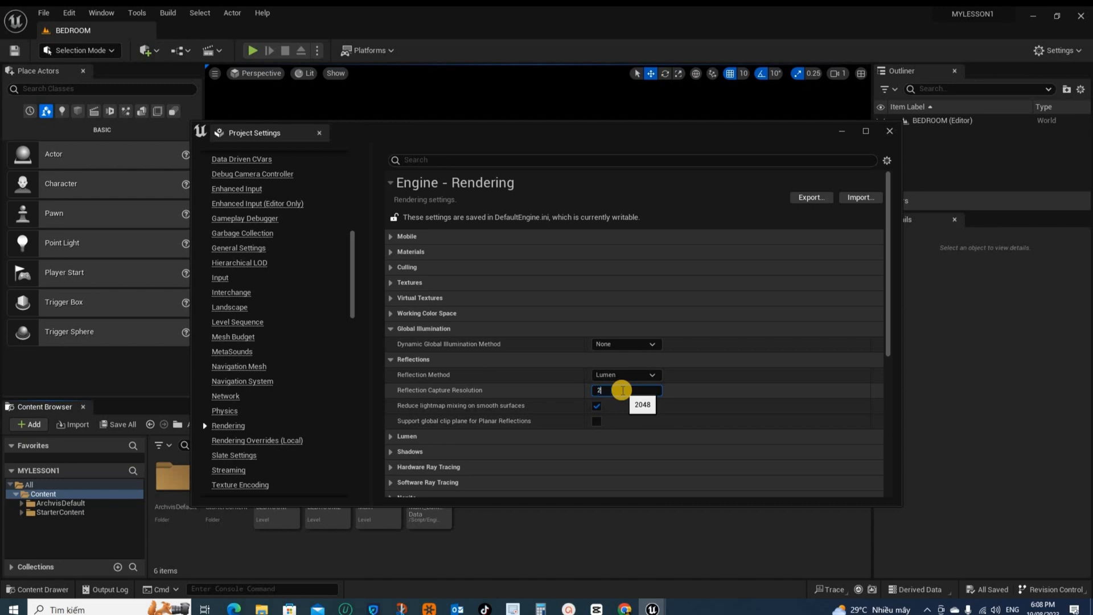
key(Return)
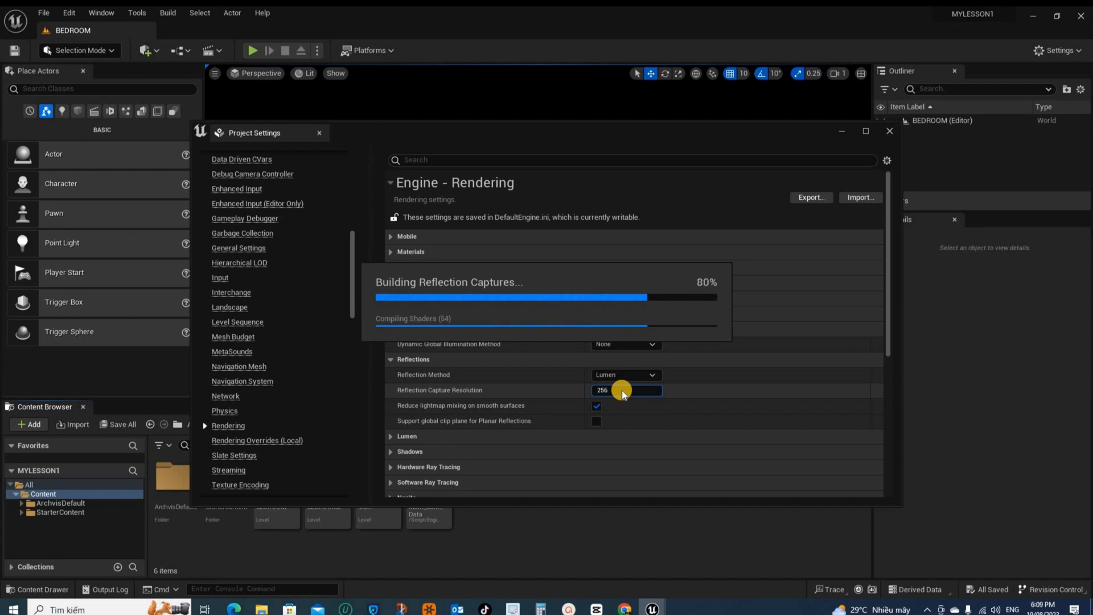
Step: Disable Bloom and Auto Exposure in the rendering Default Settings category
scroll(541, 387, down, 5)
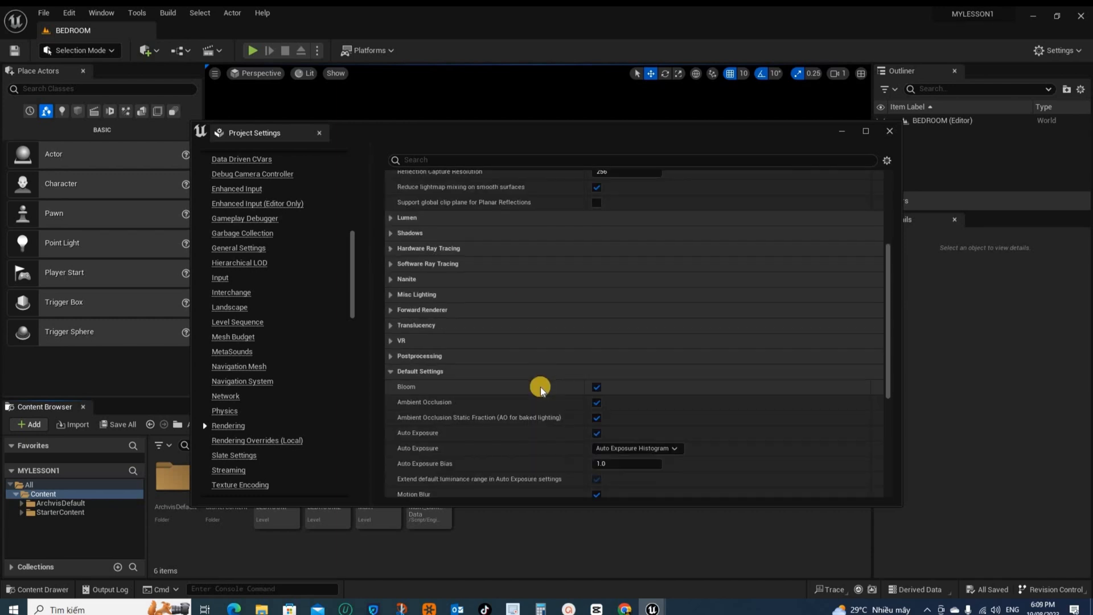
click(597, 387)
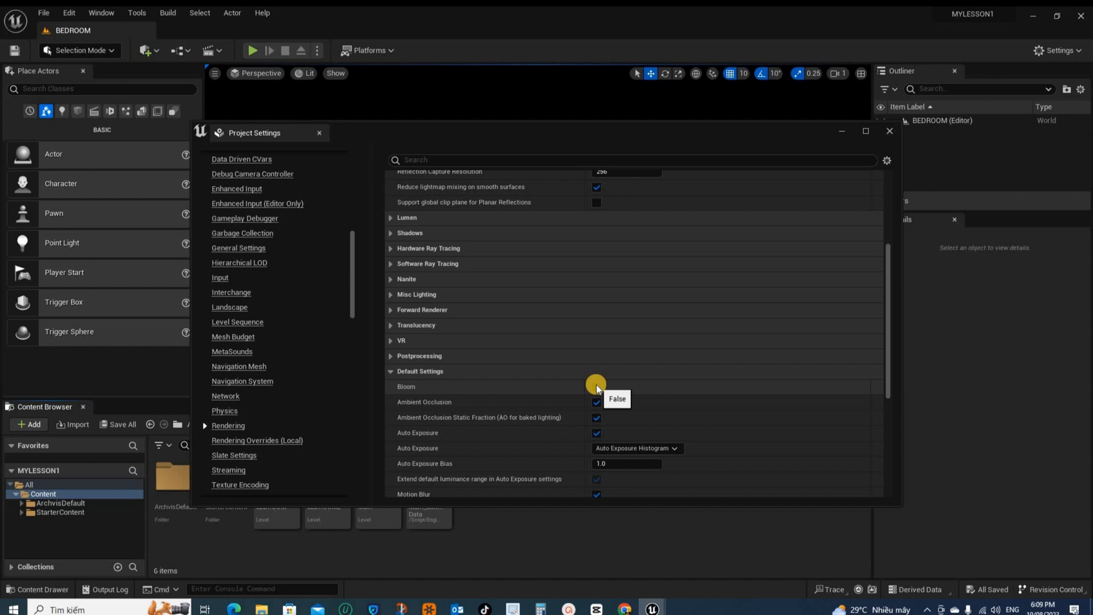
click(597, 433)
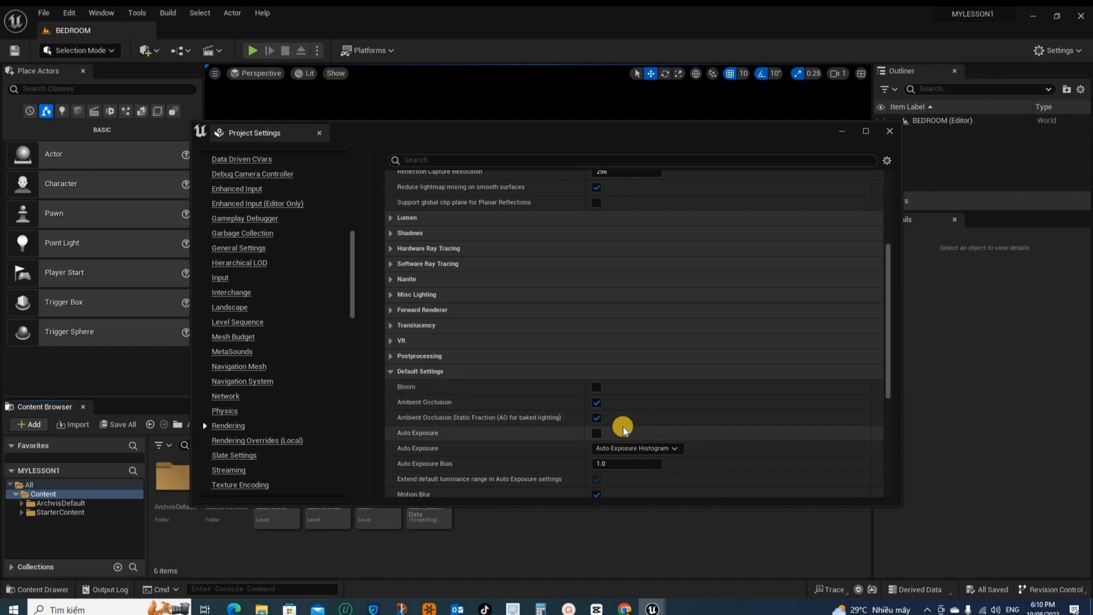
Step: Set the GBuffer Format to High Precision Normals under Optimizations and close the project settings, postponing the editor restart
scroll(568, 395, down, 7)
scroll(497, 431, down, 1)
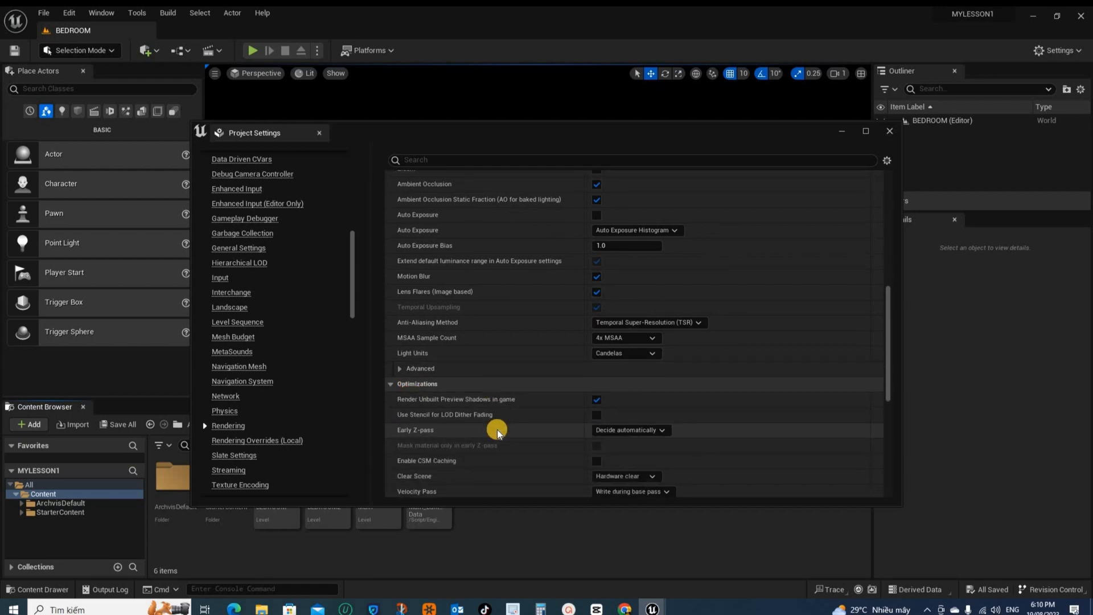
scroll(497, 429, down, 3)
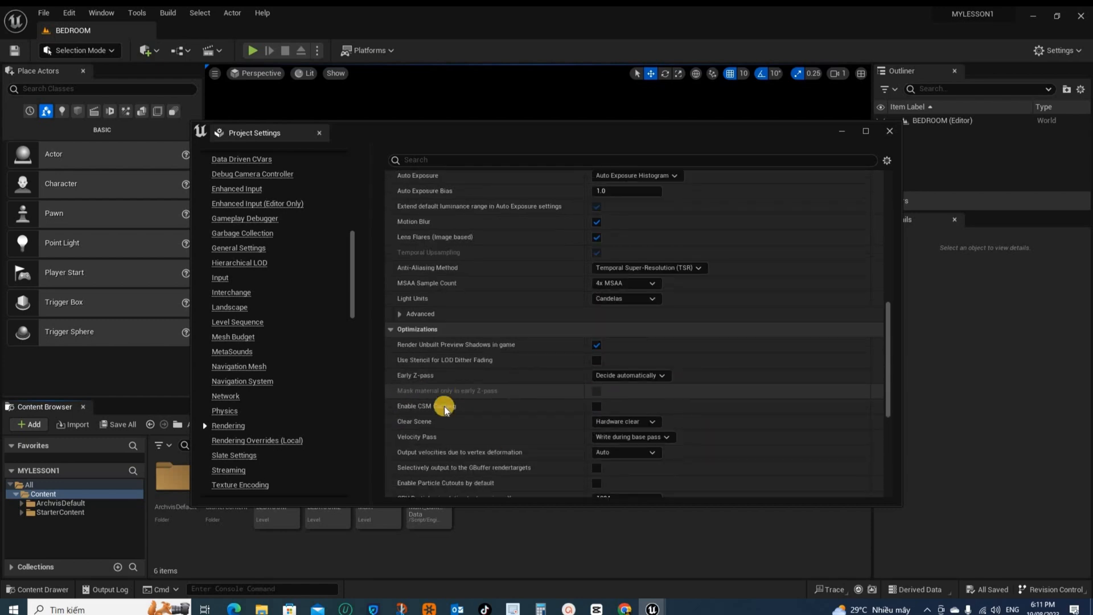
scroll(438, 433, down, 3)
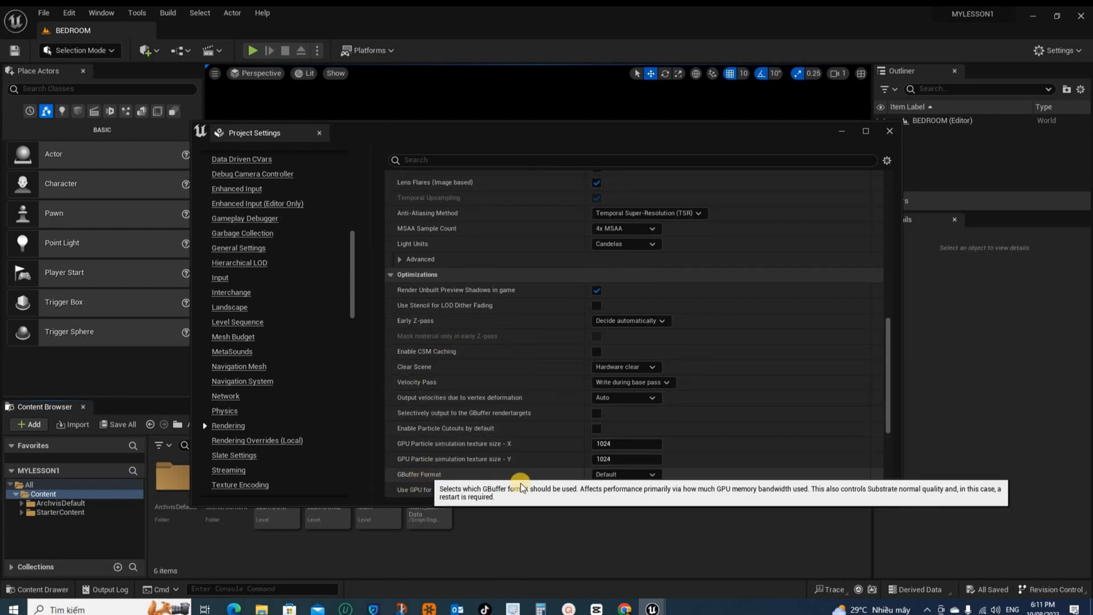
click(632, 475)
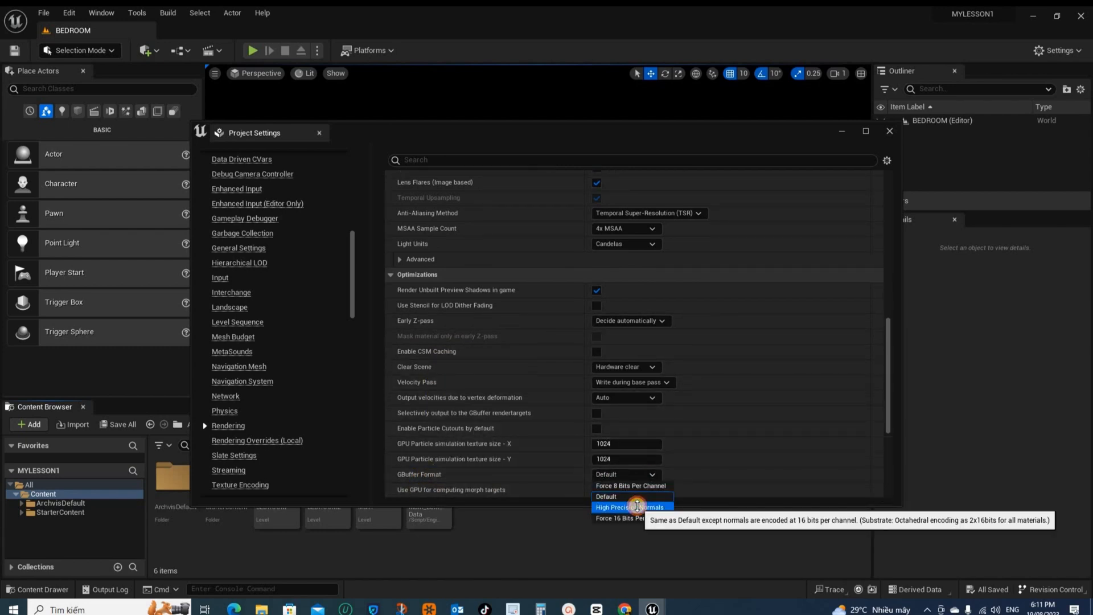
click(637, 507)
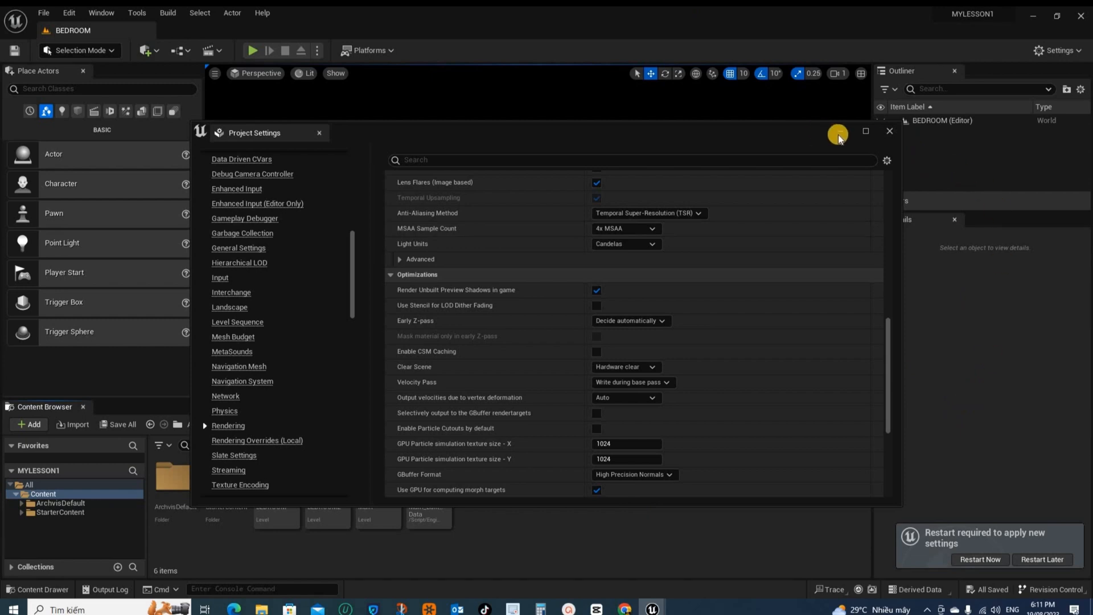
click(889, 131)
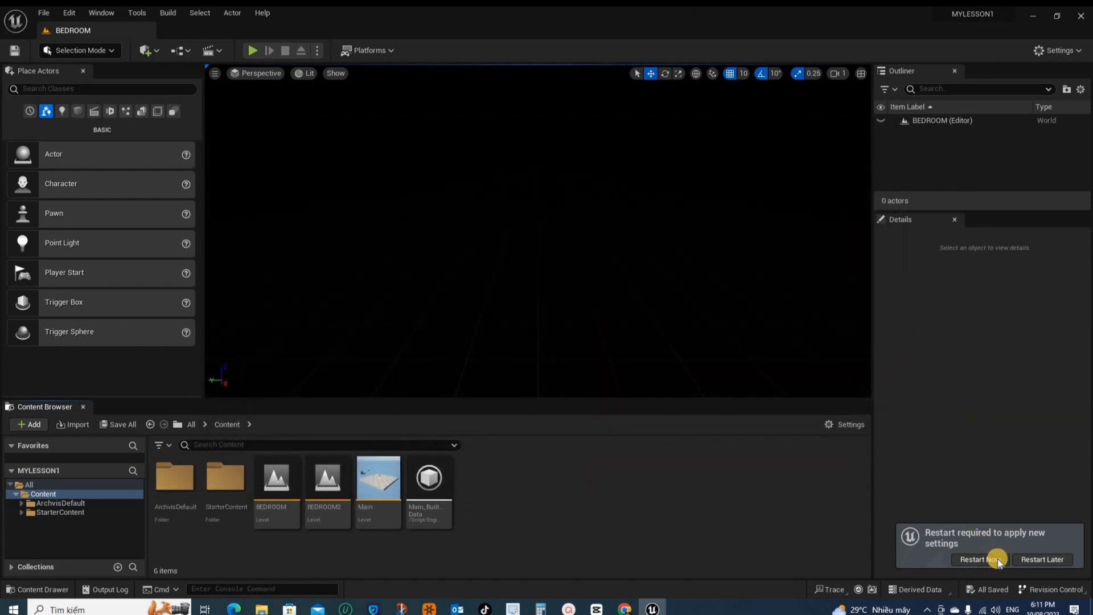
click(1027, 561)
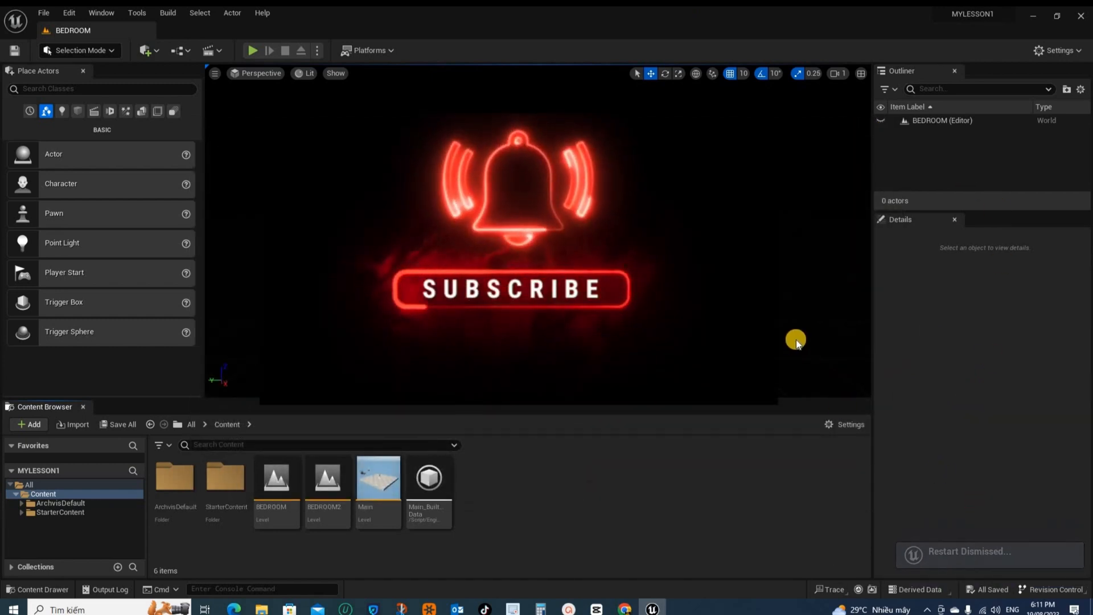